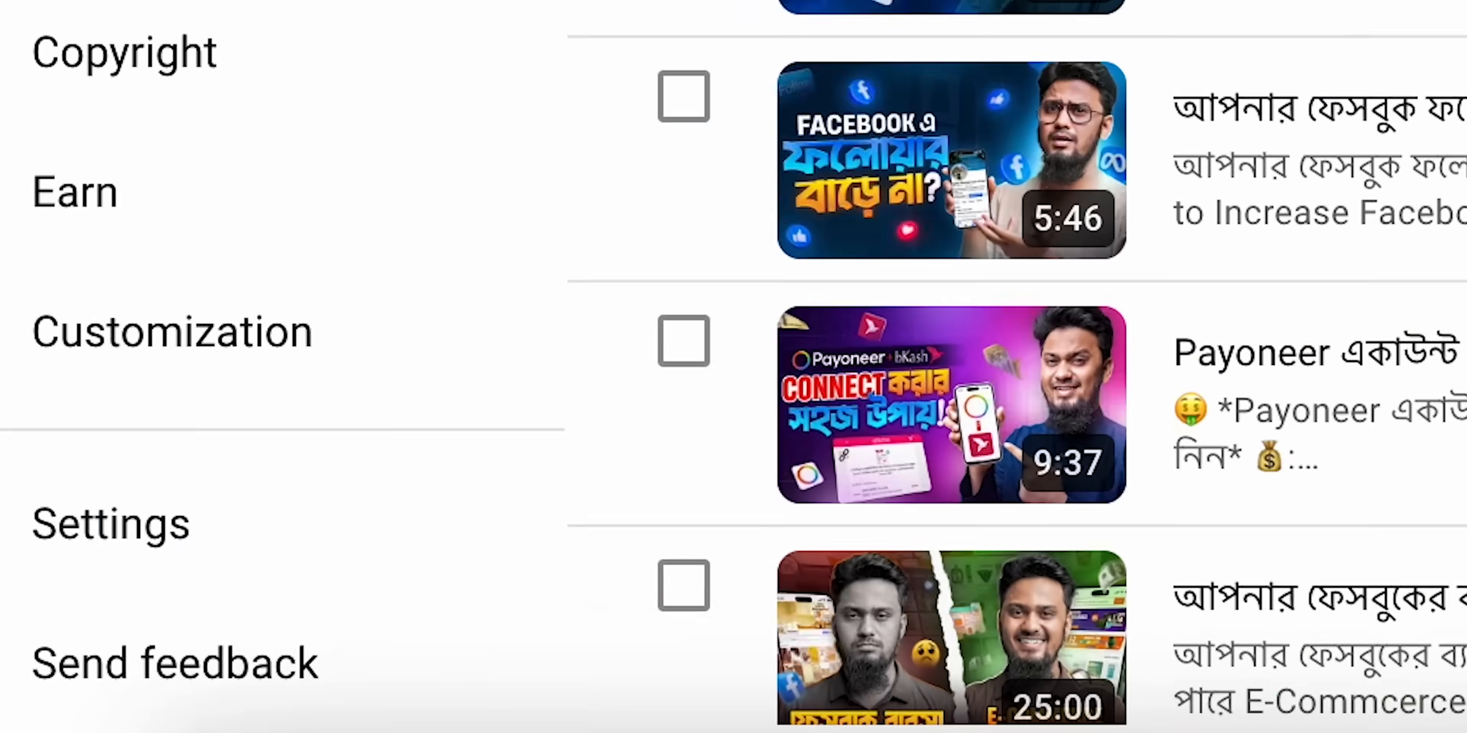
# - Open the channel settings, look over the advanced settings, and bring up the channel's feature eligibility
pyautogui.click(42, 502)
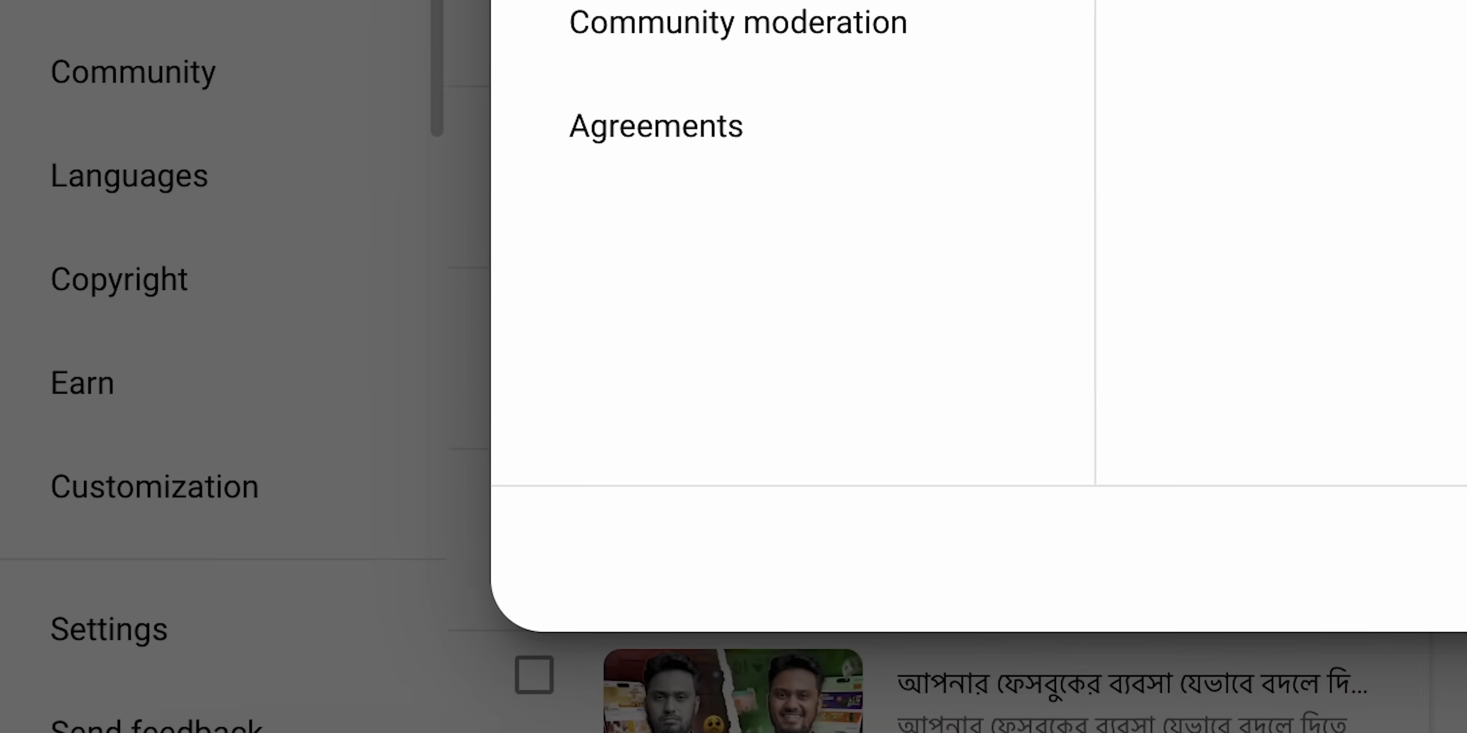
pyautogui.click(343, 179)
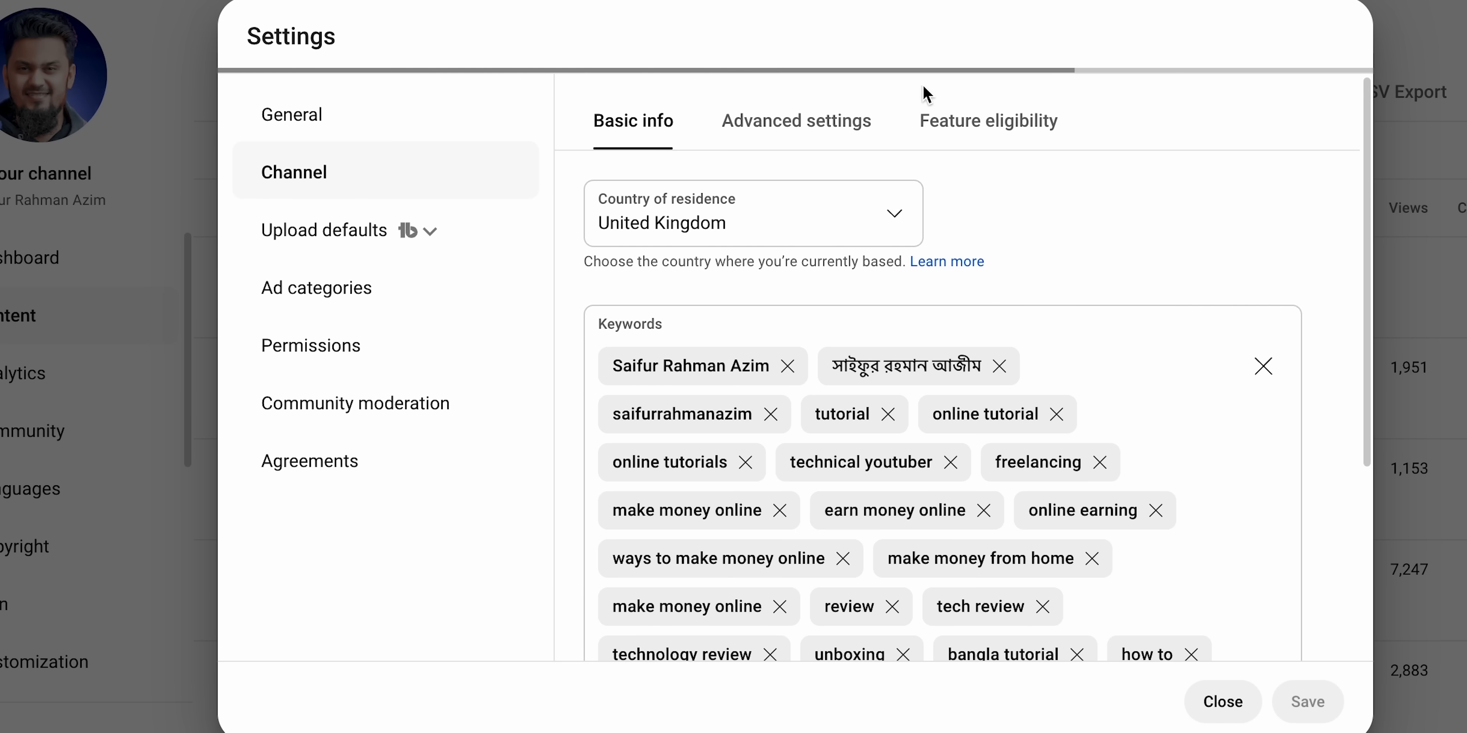
pyautogui.click(800, 131)
pyautogui.scroll(-6, 969, 327)
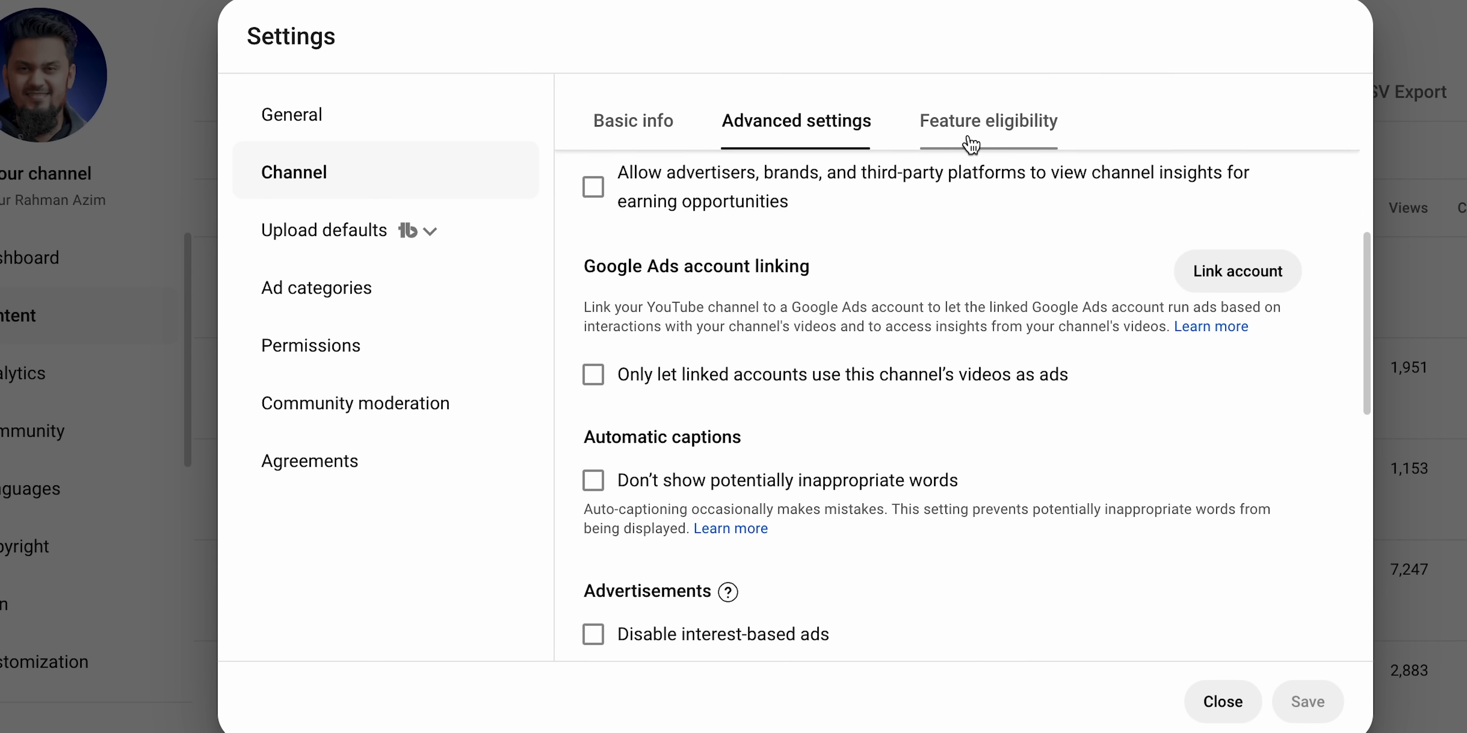
pyautogui.click(971, 147)
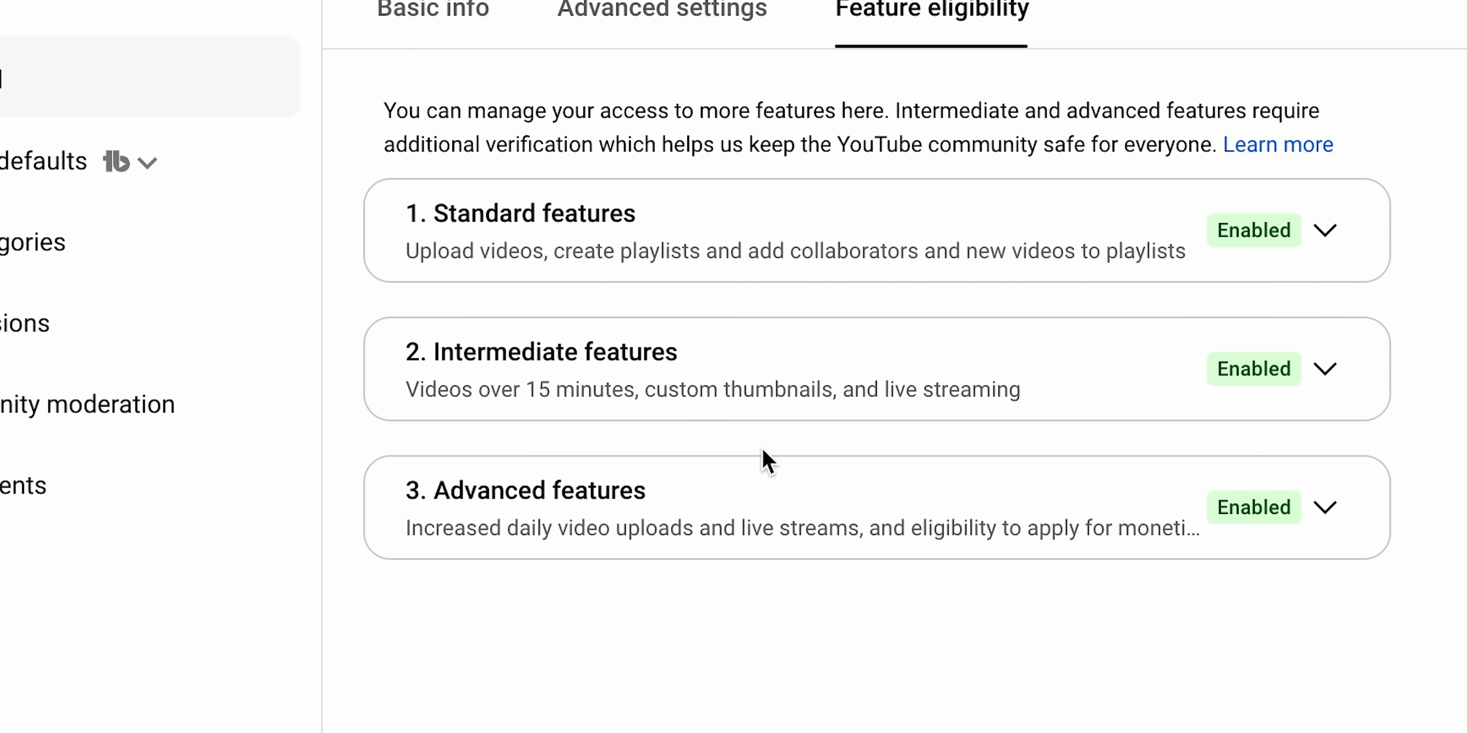
# - Expand the Standard features tier to review its included features and requirements, and collapse it again
pyautogui.click(1319, 233)
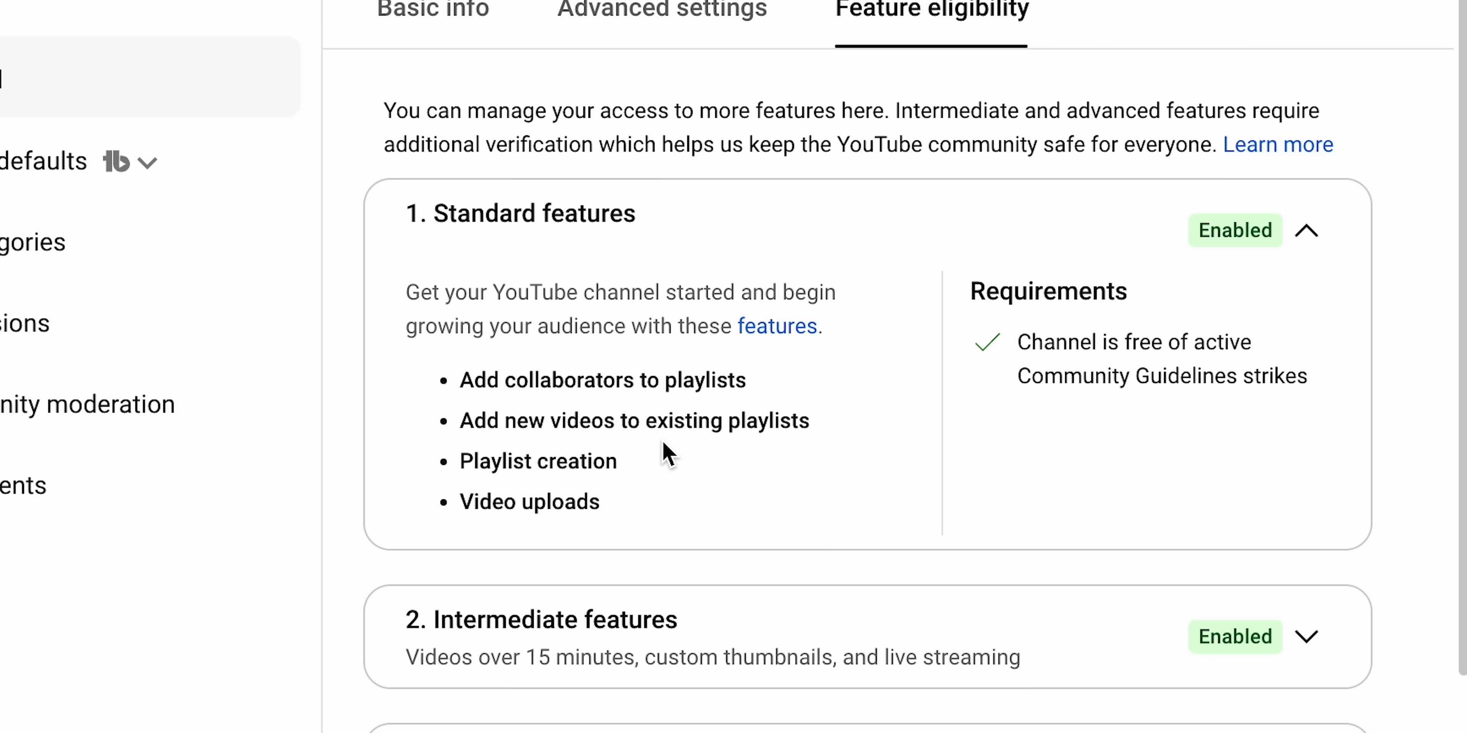
pyautogui.scroll(-2, 717, 501)
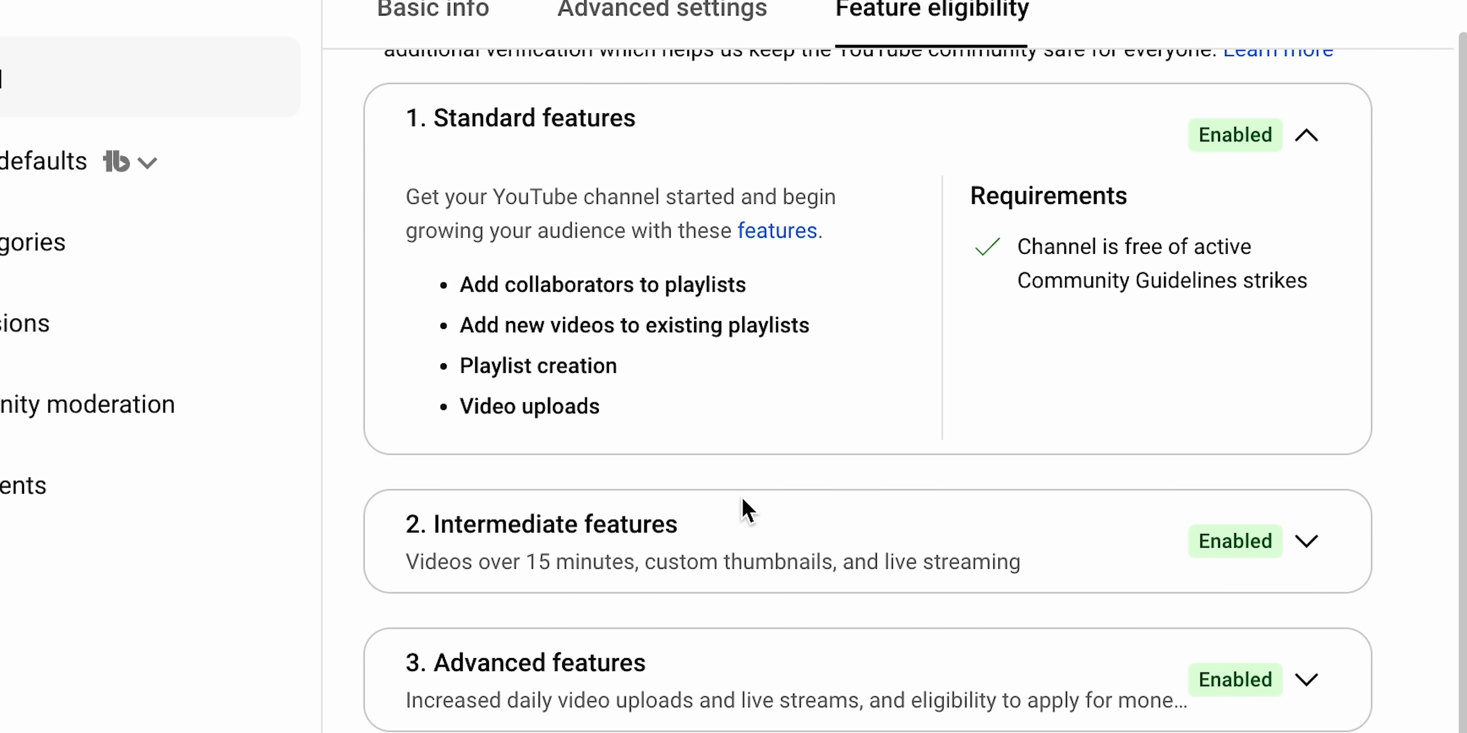
pyautogui.click(1290, 156)
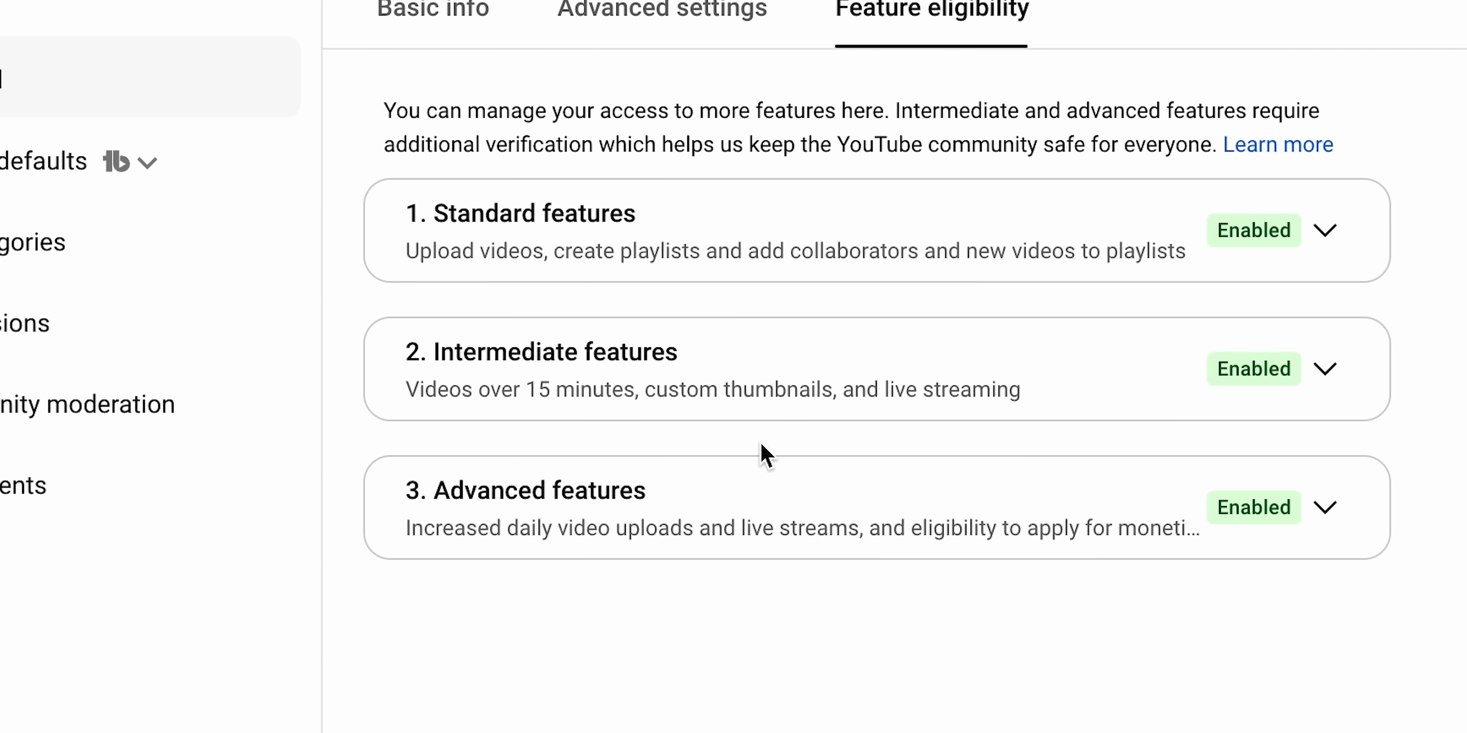
# - Expand the Intermediate features tier, review its features and requirements including live streaming, and collapse it again
pyautogui.click(1355, 398)
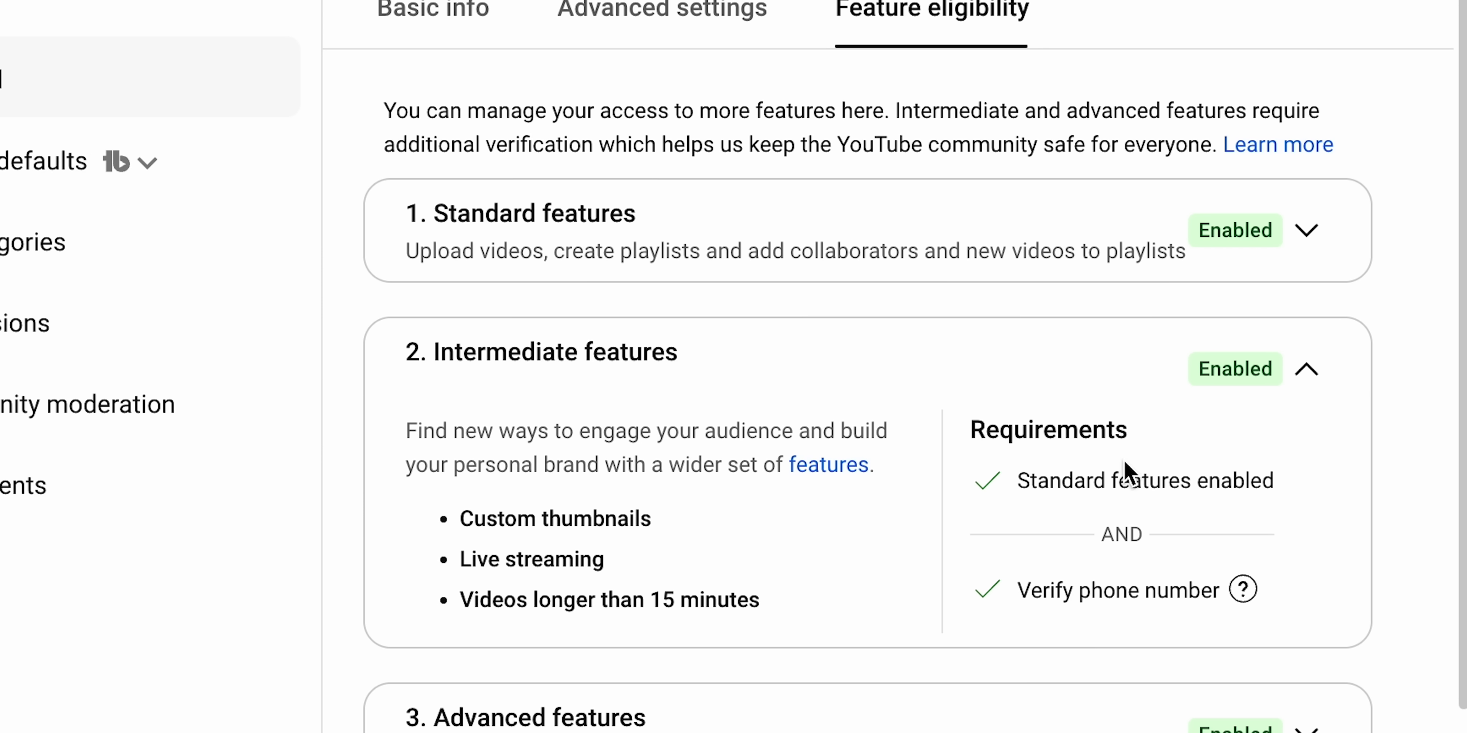
pyautogui.moveTo(580, 567); pyautogui.dragTo(507, 562)
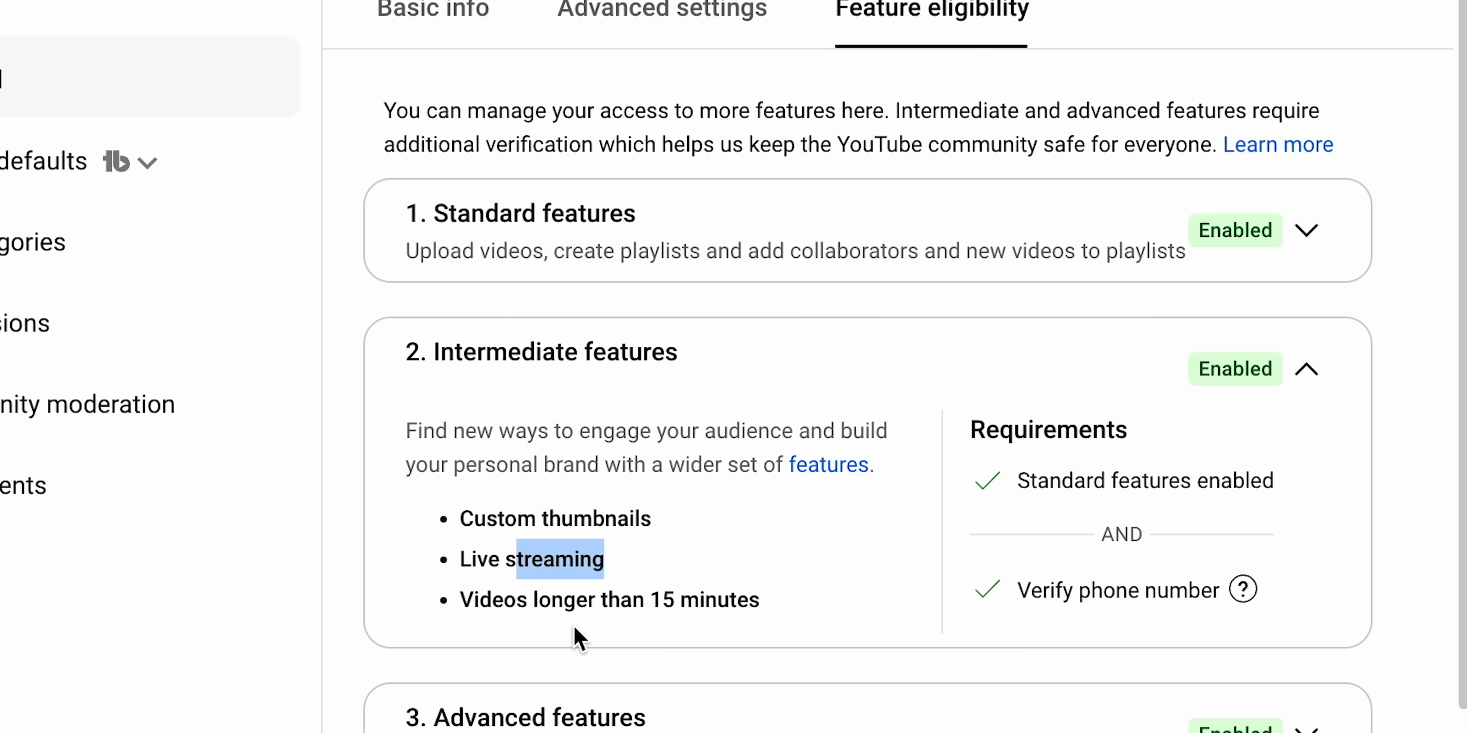
pyautogui.click(554, 609)
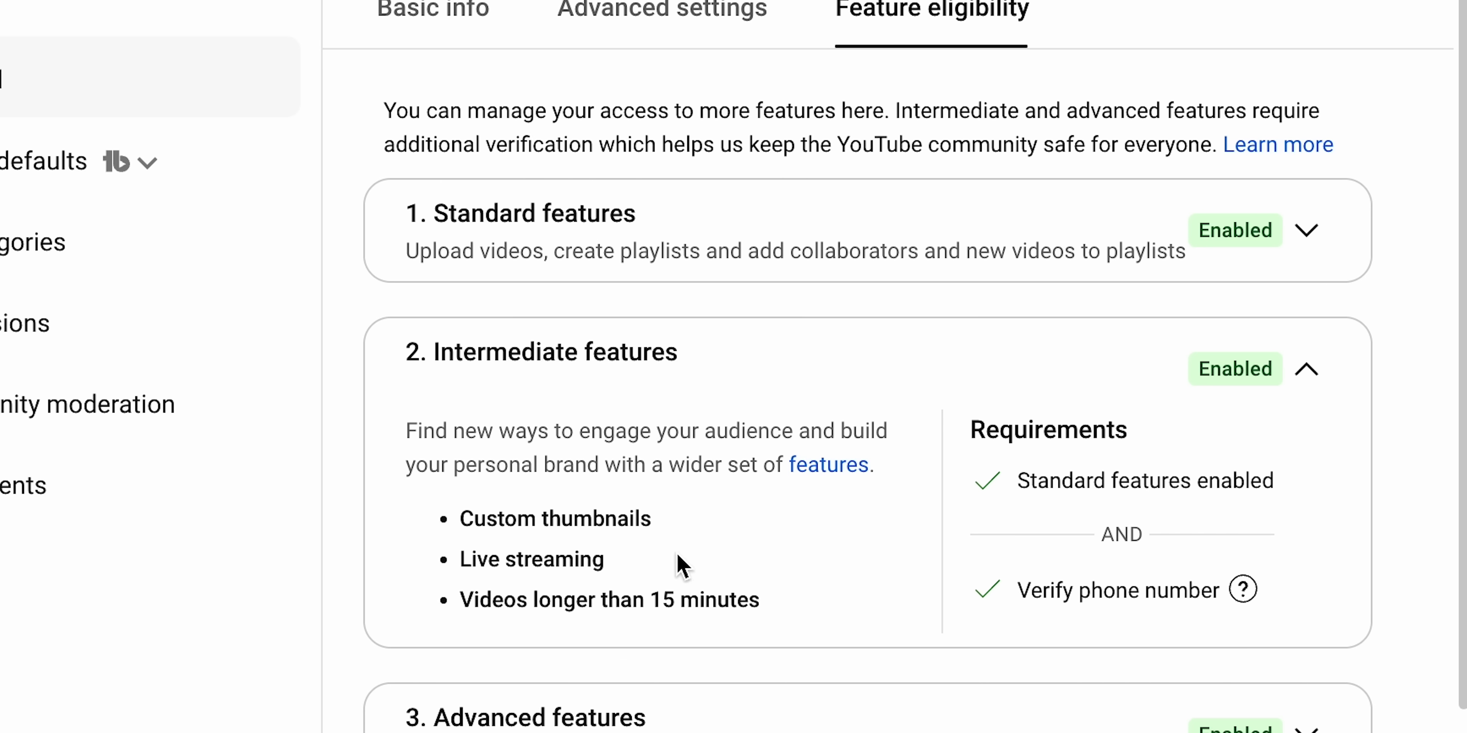
pyautogui.click(1307, 370)
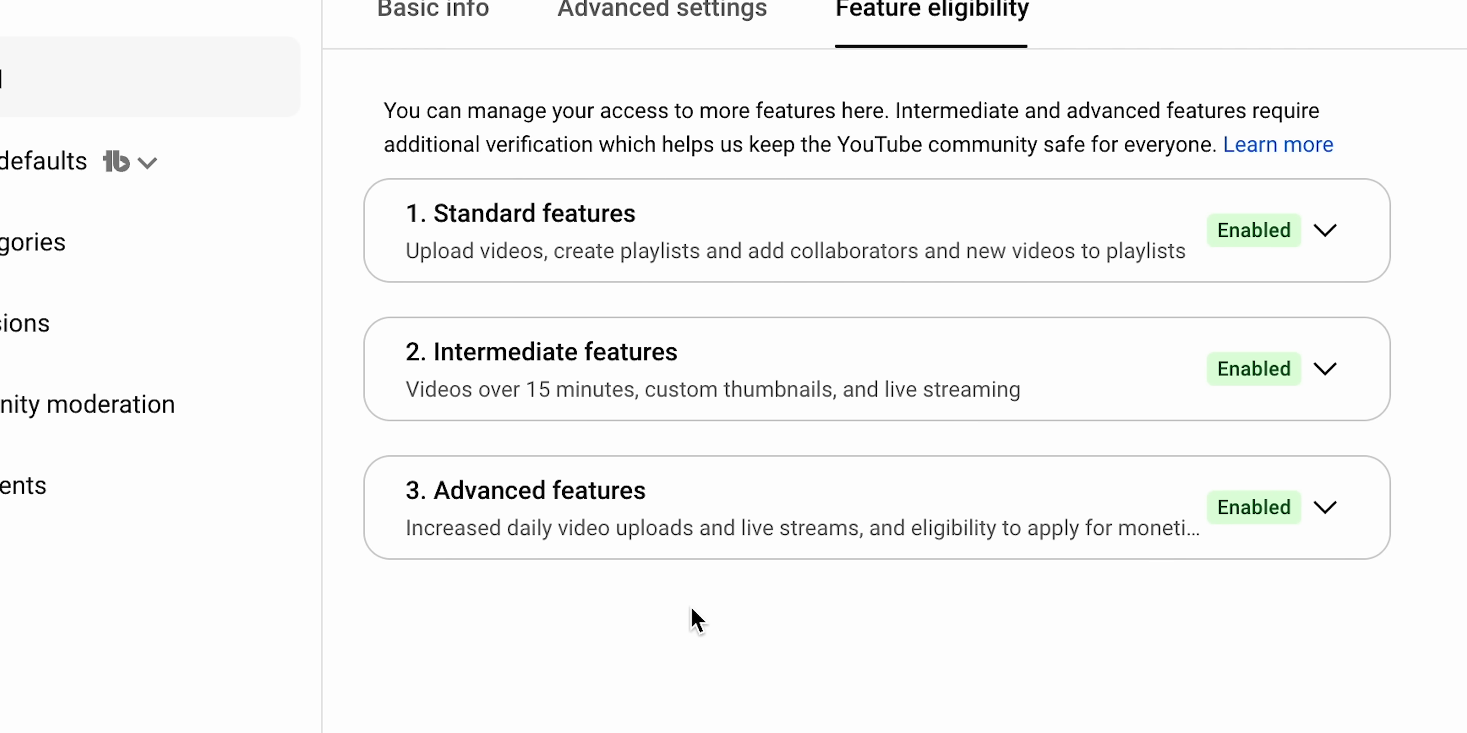
# - Expand the Advanced features tier and examine its full feature list and the verification requirements
pyautogui.click(1325, 507)
pyautogui.scroll(-4, 626, 647)
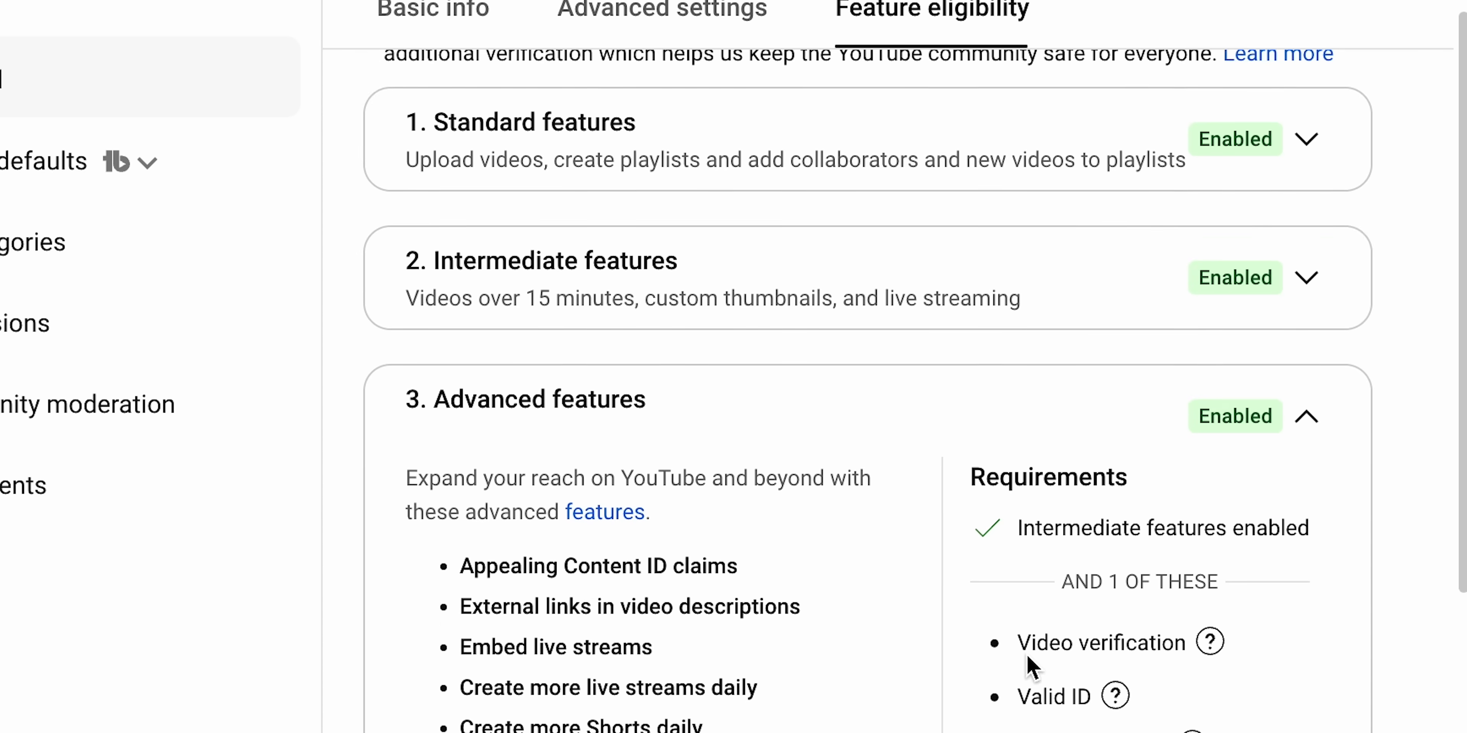
pyautogui.scroll(-2, 655, 615)
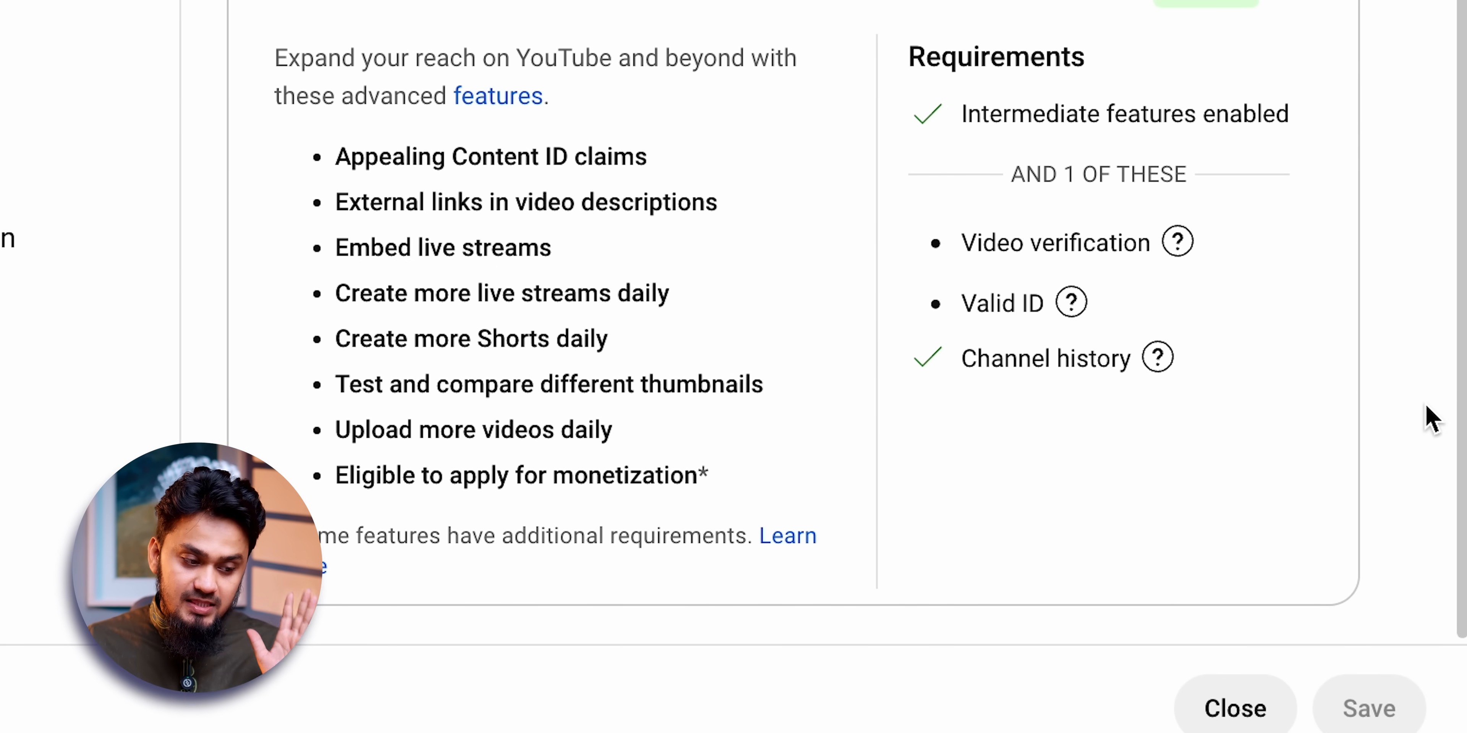
pyautogui.scroll(2, 1446, 409)
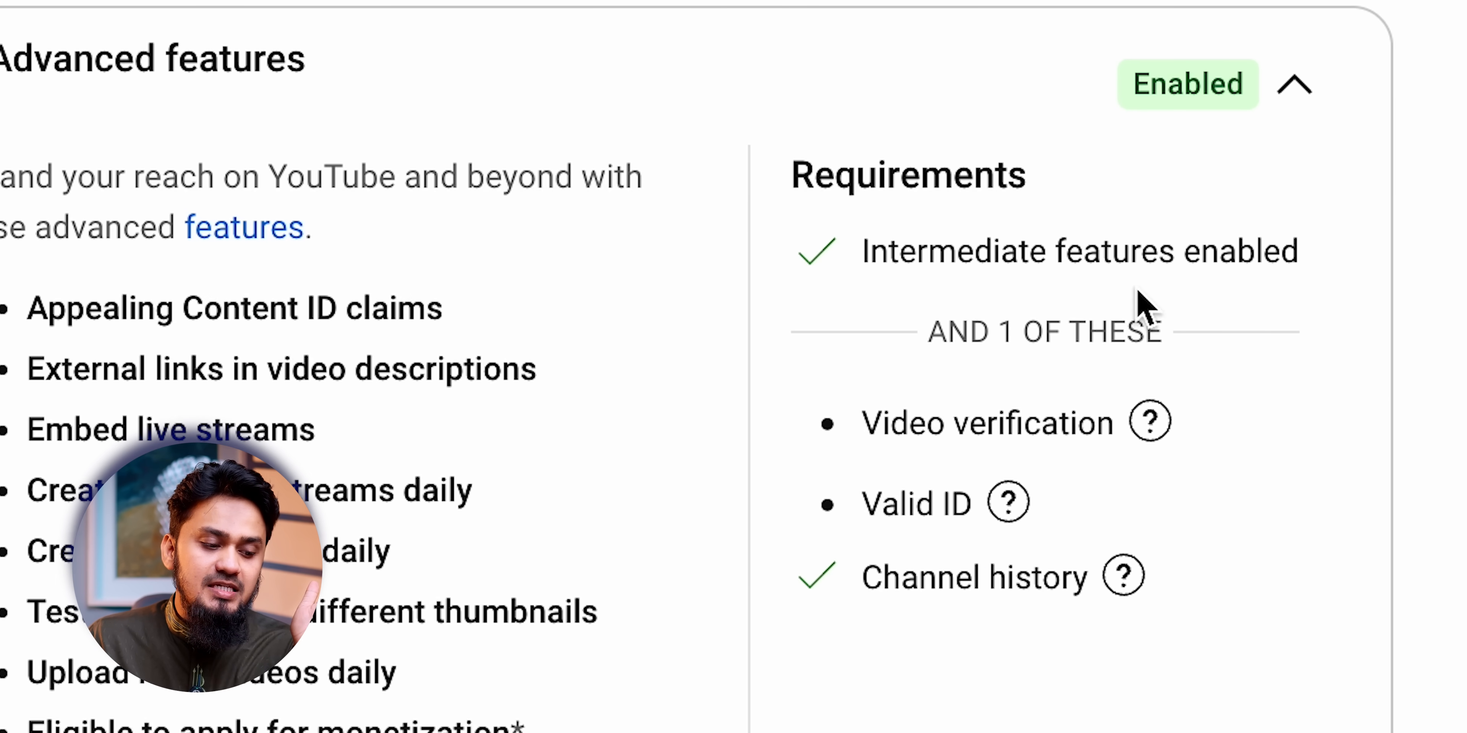
pyautogui.scroll(3, 1253, 302)
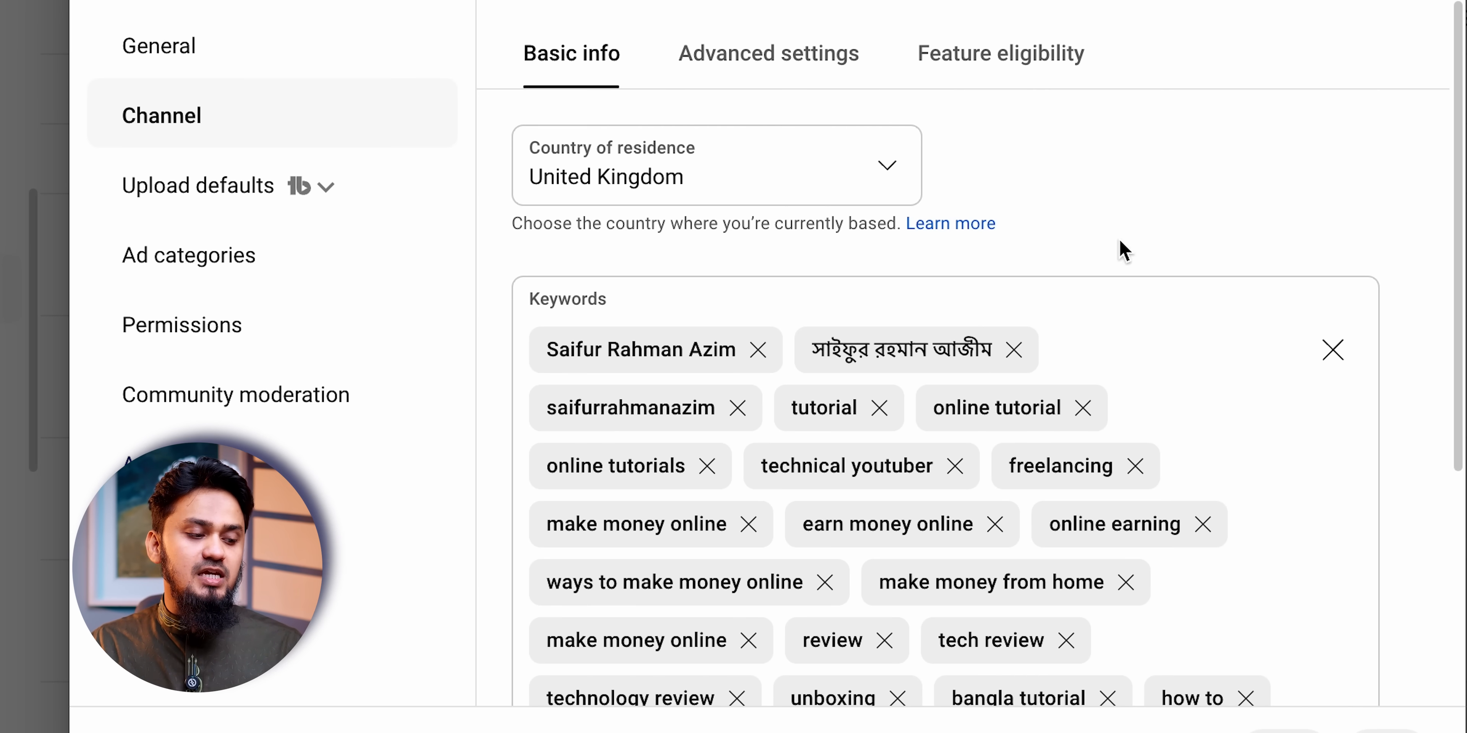
# - Review the full list of channel keywords in the channel's basic info
pyautogui.scroll(-2, 1120, 246)
pyautogui.scroll(-3, 874, 200)
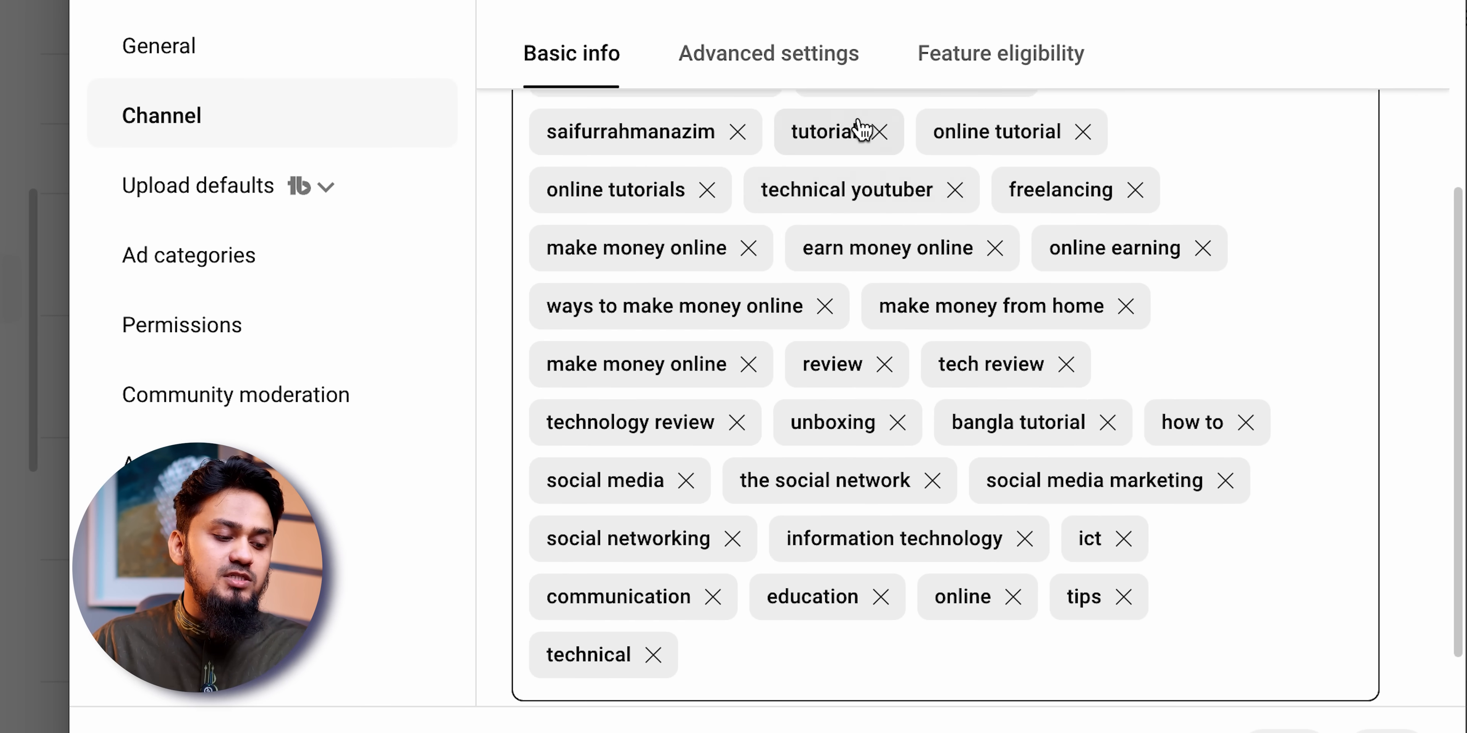
pyautogui.scroll(2, 922, 275)
pyautogui.scroll(-1, 928, 274)
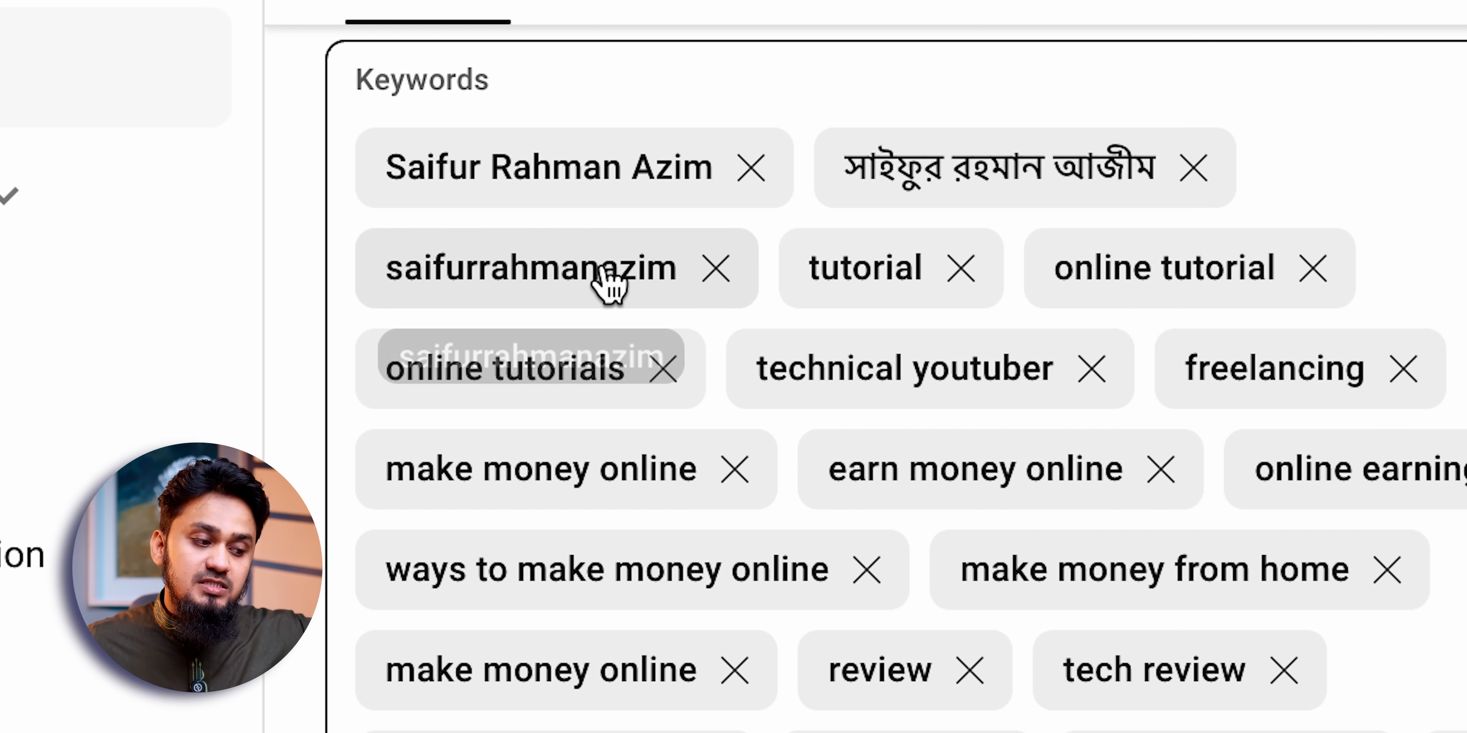
pyautogui.scroll(-5, 599, 288)
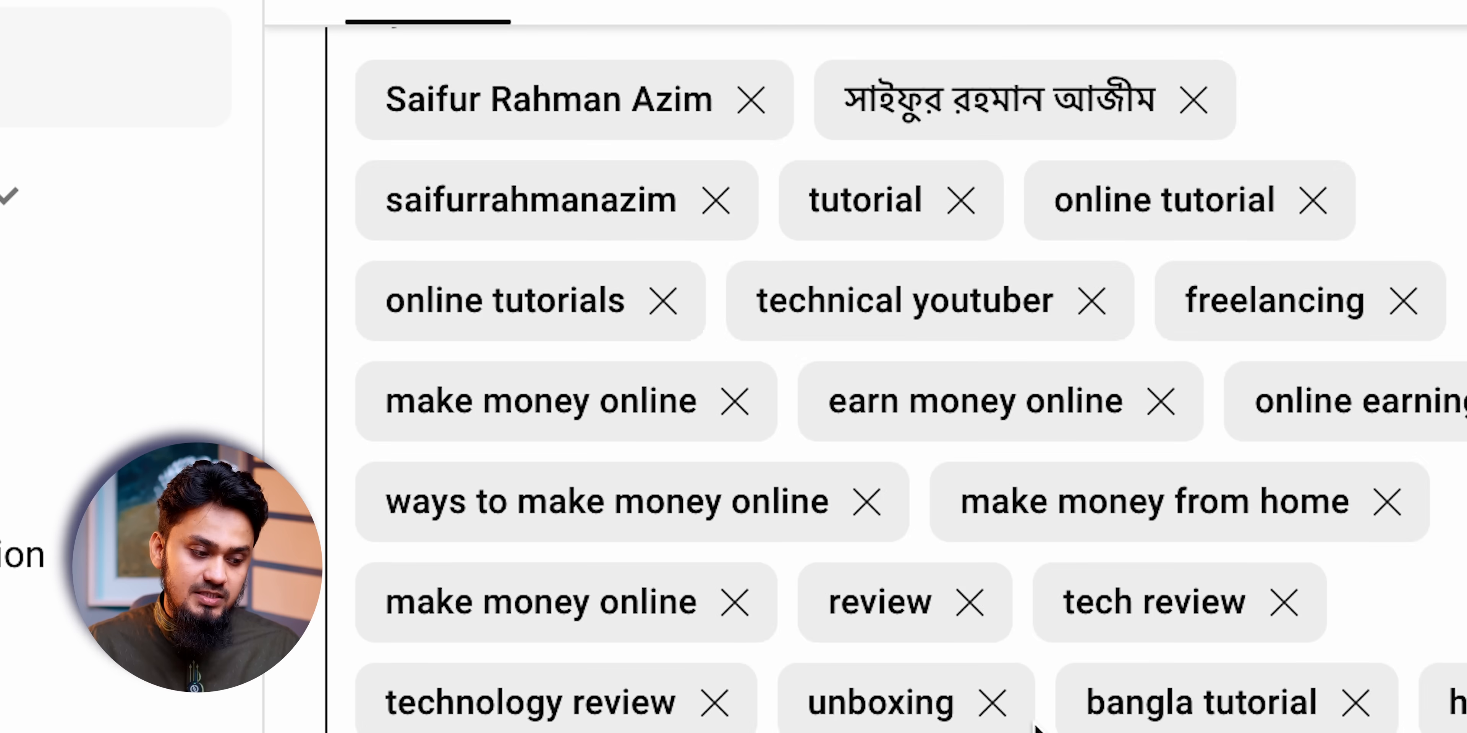
pyautogui.scroll(4, 1327, 610)
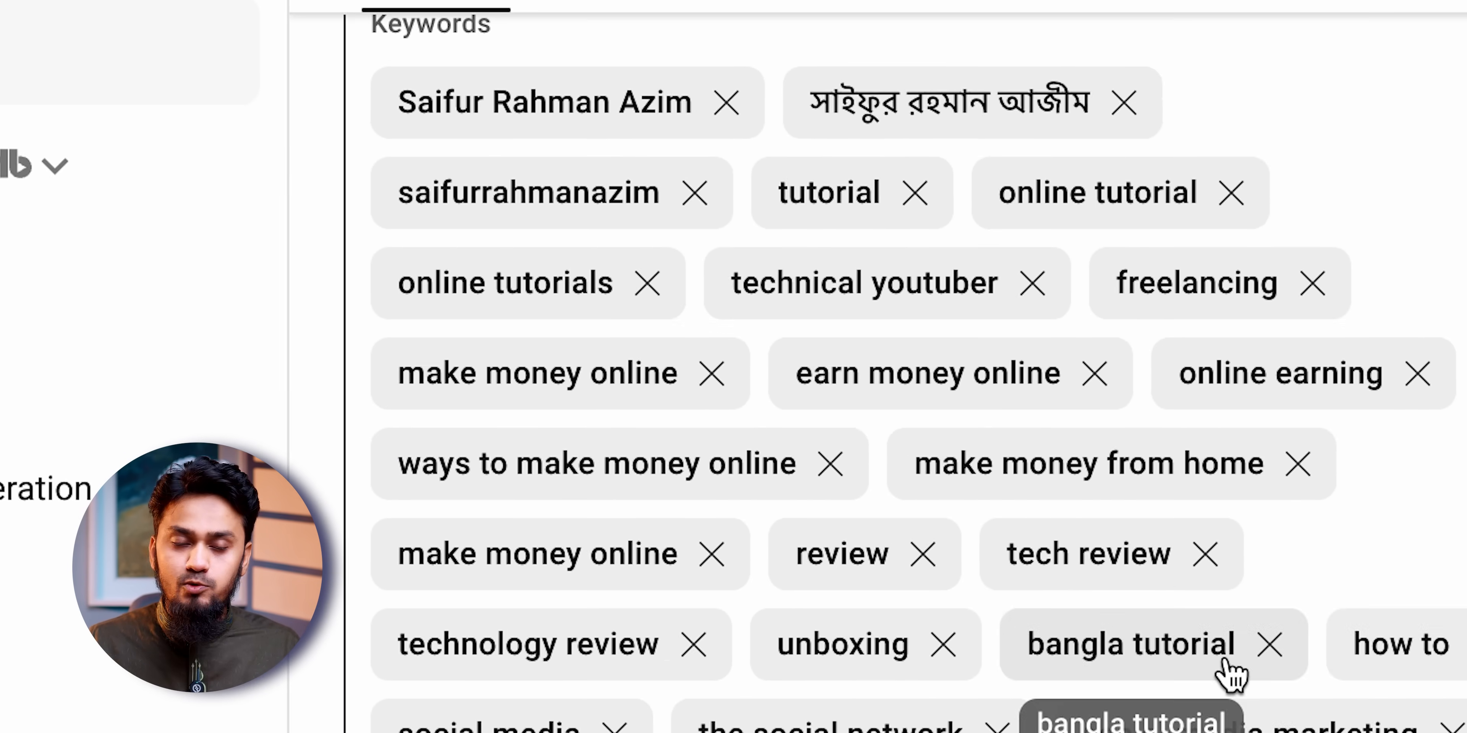
pyautogui.scroll(-2, 1273, 723)
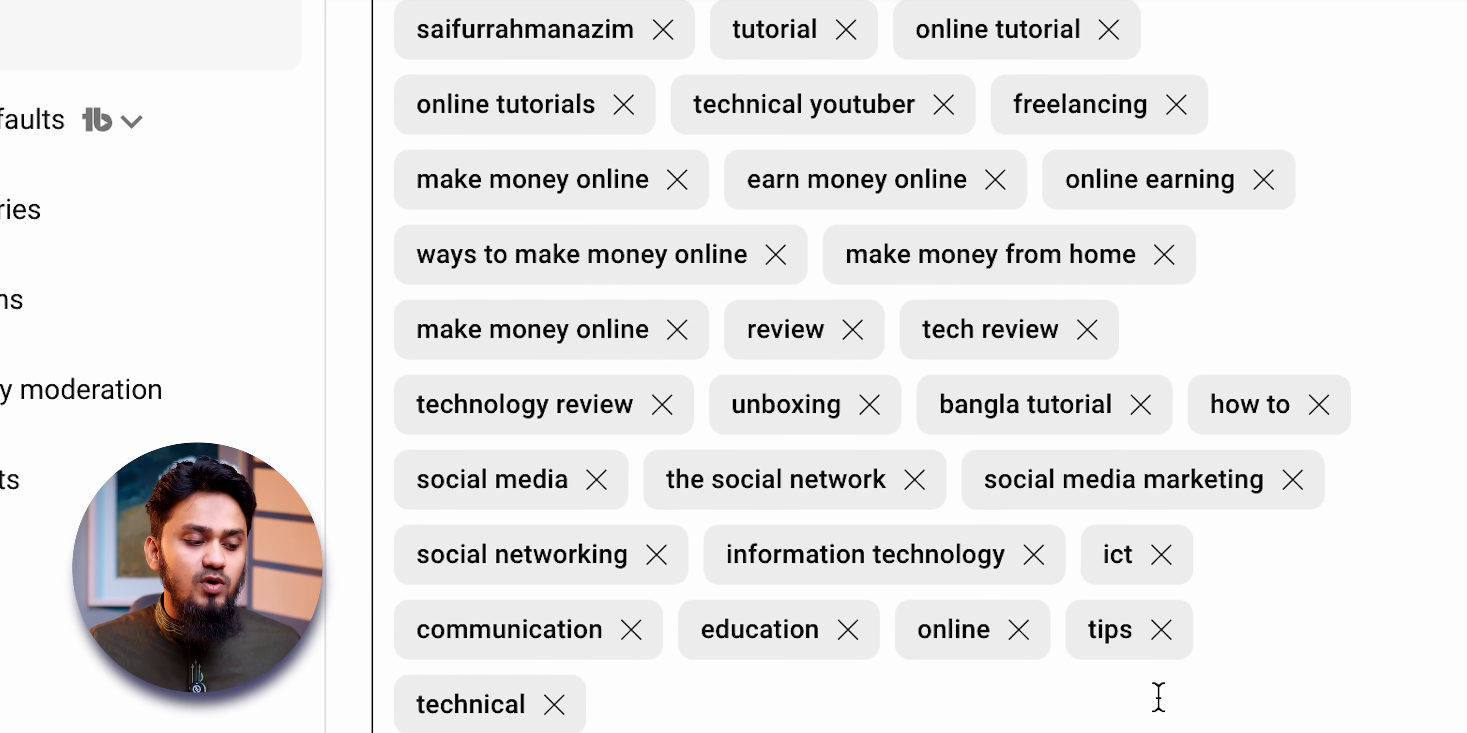
pyautogui.scroll(2, 1159, 696)
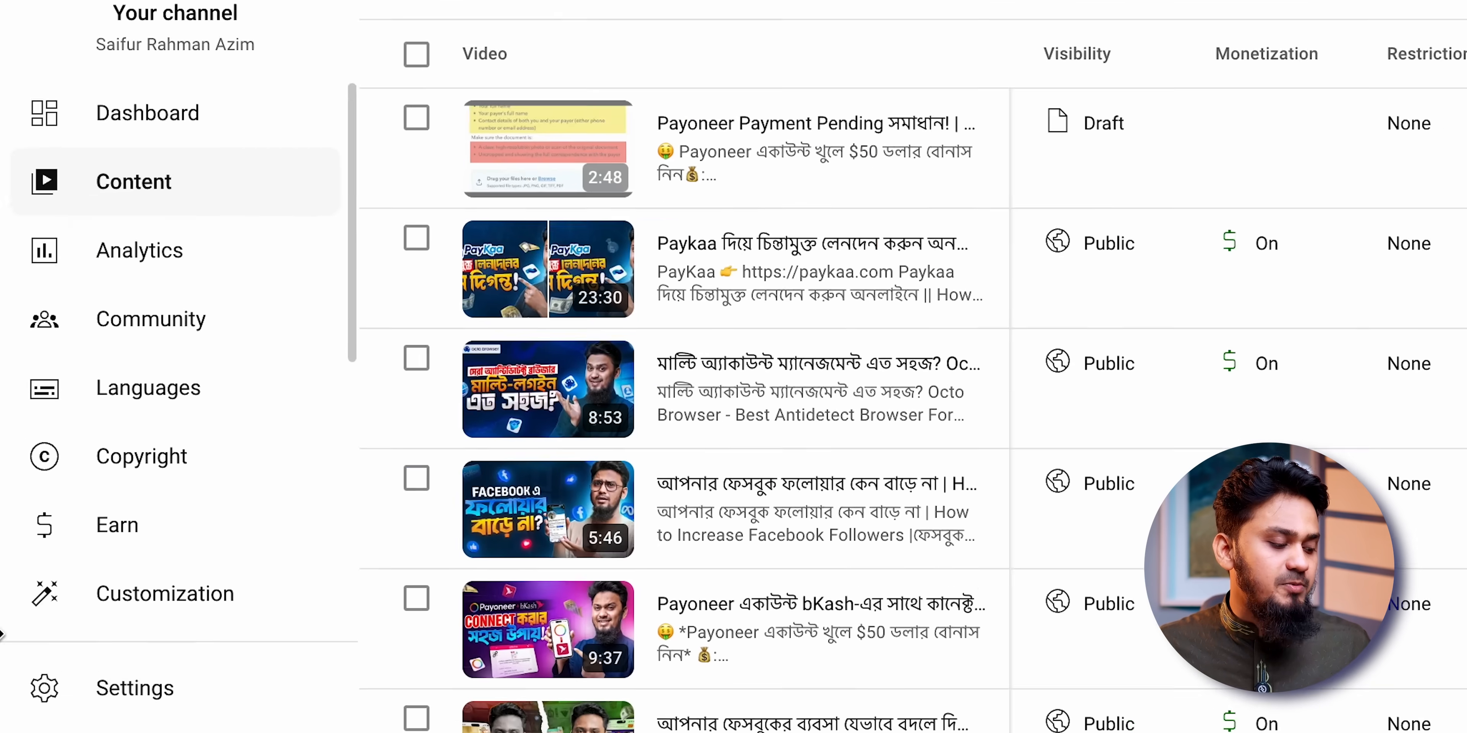
# - Open the upload defaults in the settings and review the default title, description template, visibility and tags
pyautogui.click(70, 719)
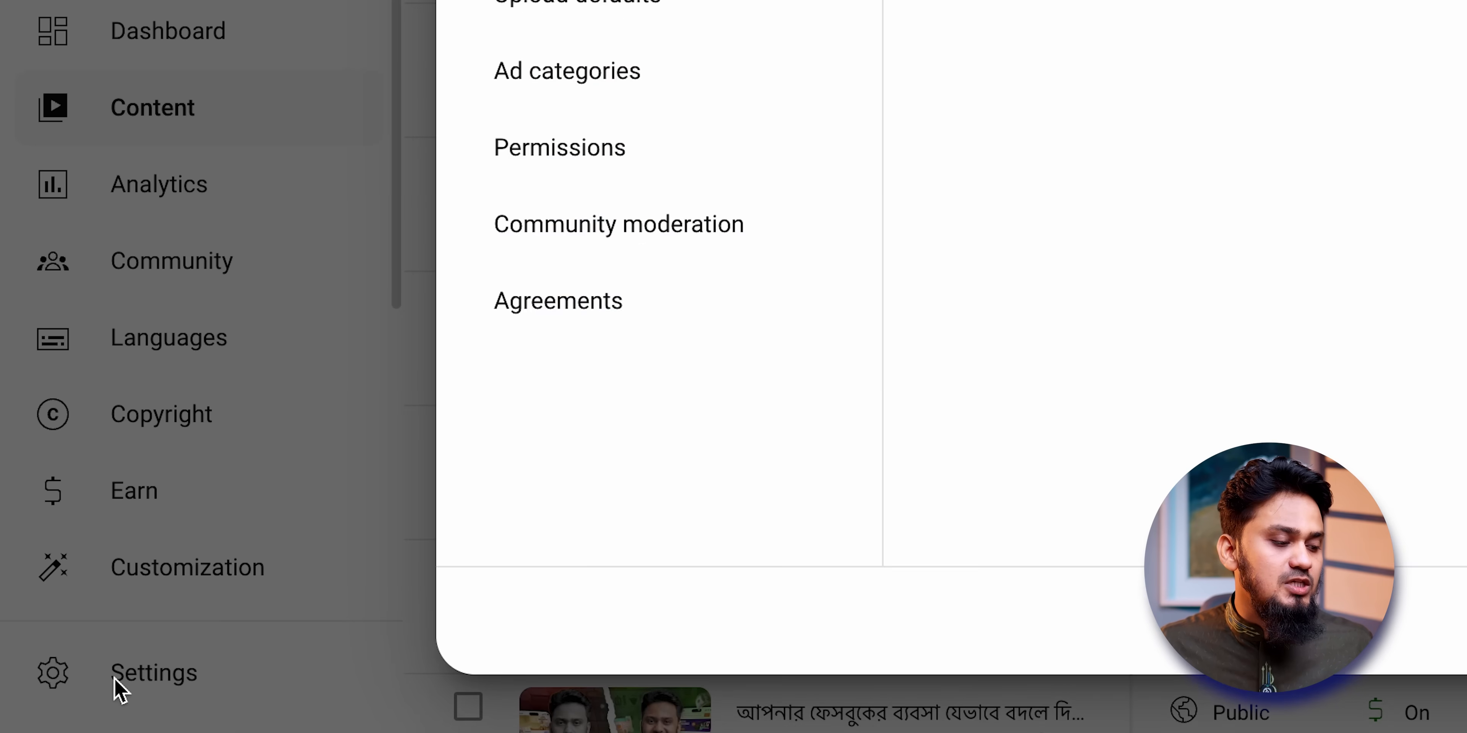
pyautogui.click(180, 239)
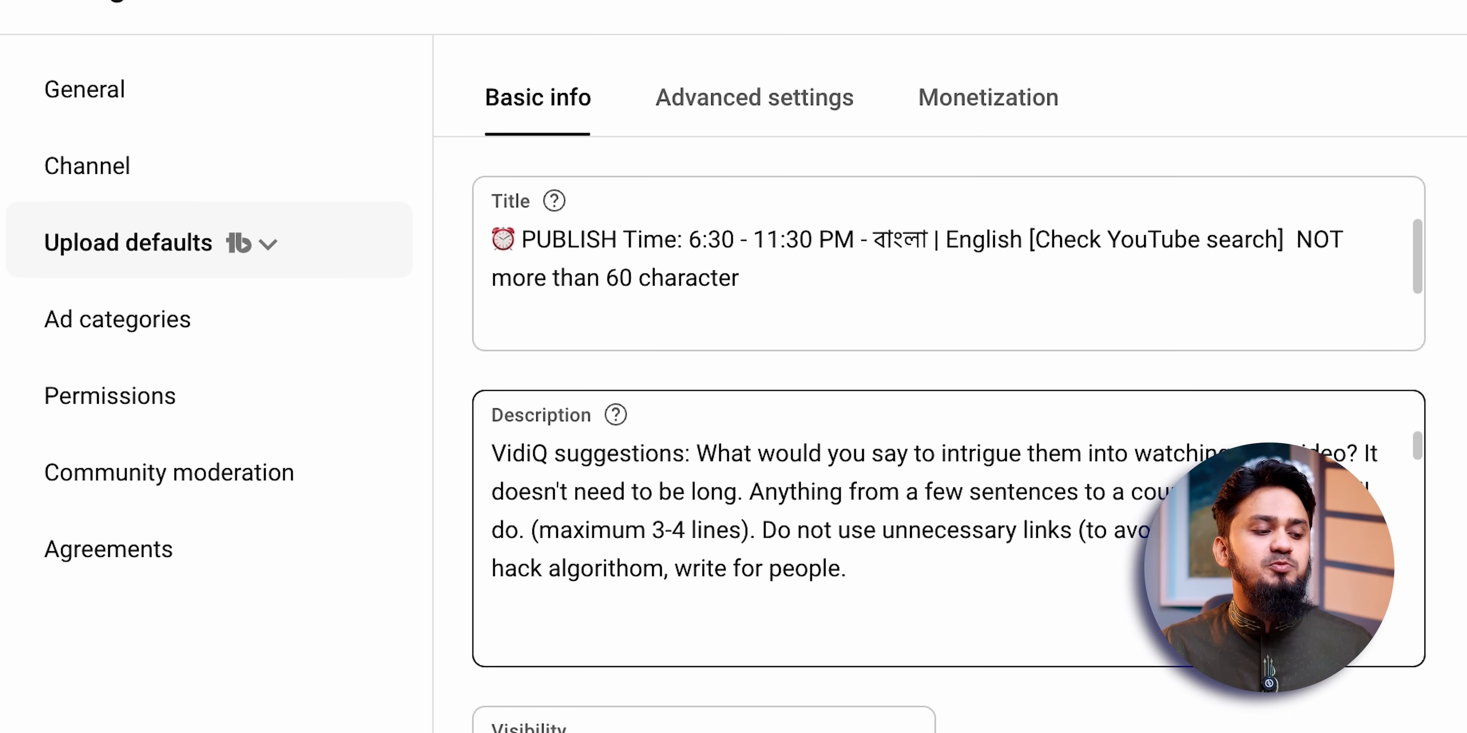
pyautogui.scroll(-2, 942, 529)
pyautogui.scroll(2, 943, 529)
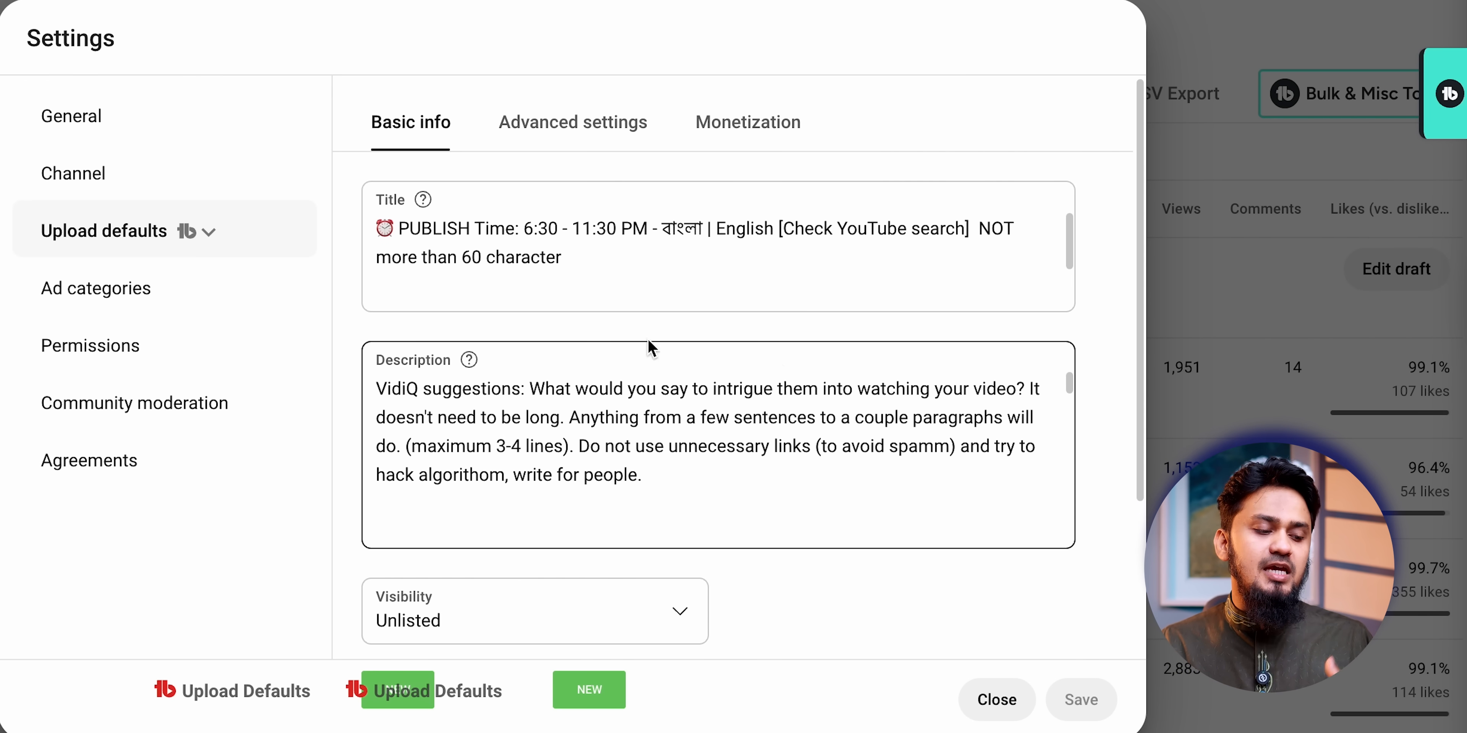
pyautogui.scroll(-10, 700, 467)
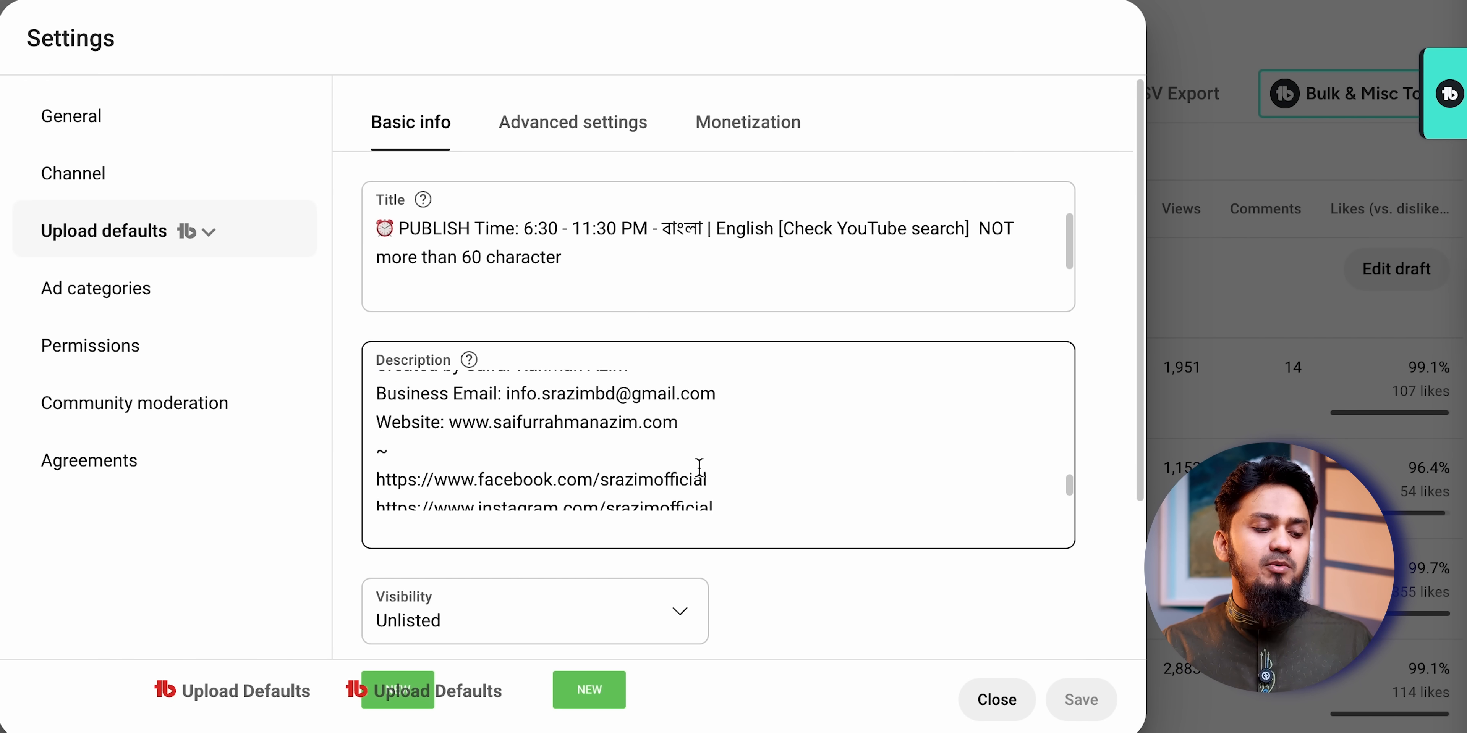
pyautogui.scroll(-3, 699, 467)
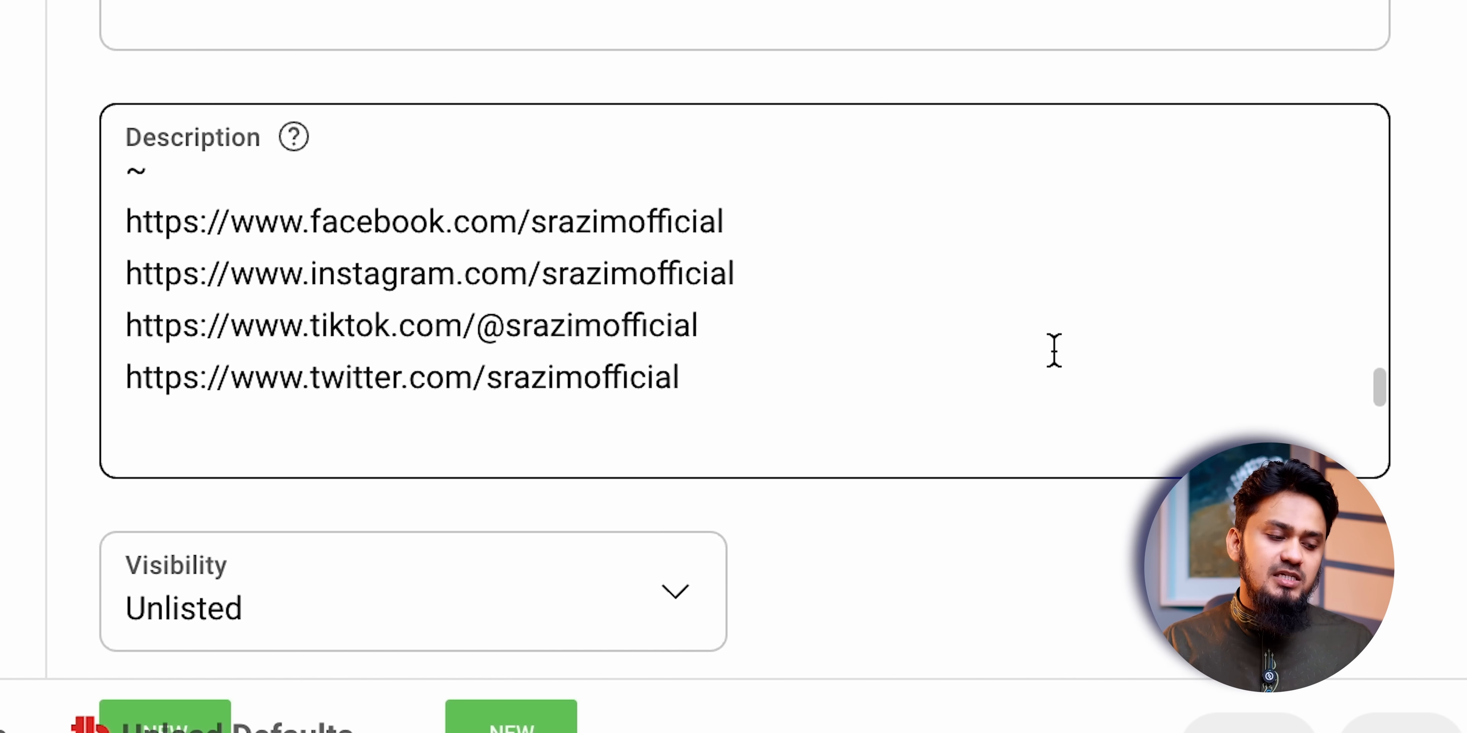
pyautogui.scroll(5, 1053, 350)
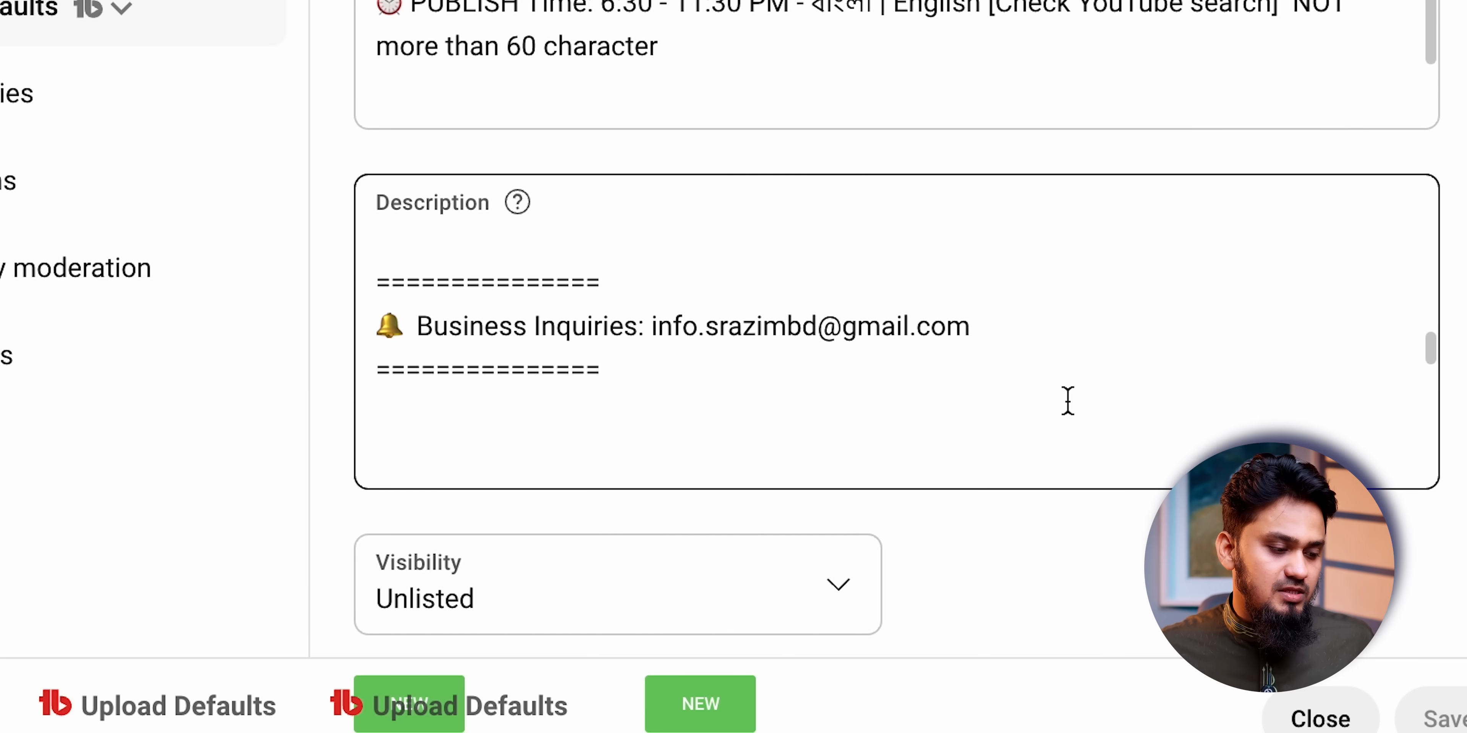
pyautogui.scroll(-10, 1064, 402)
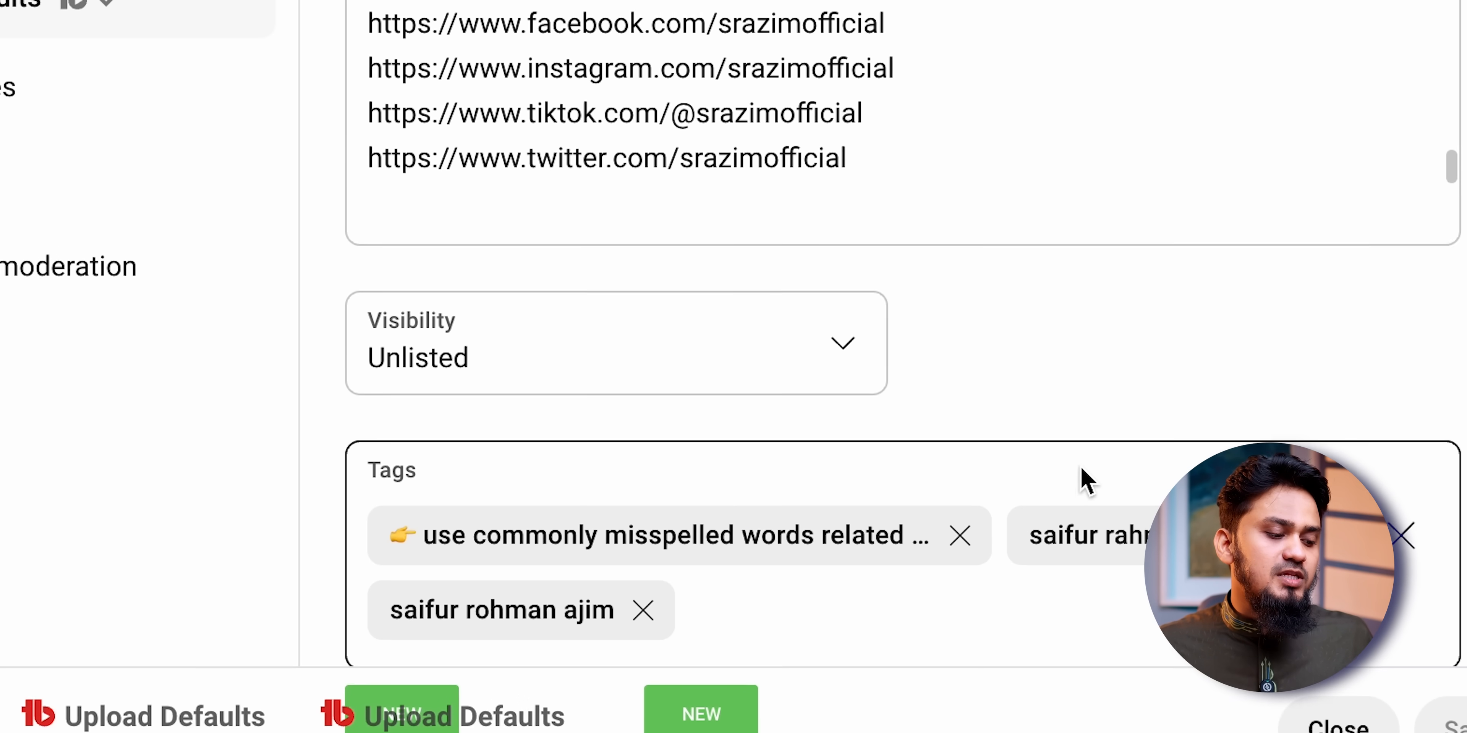